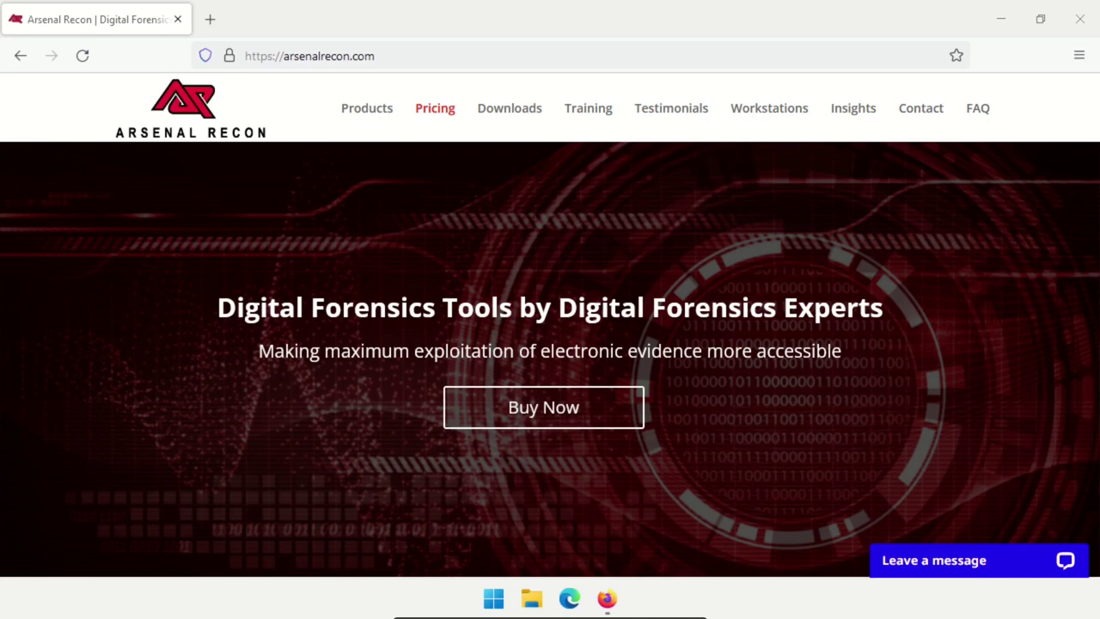
Scroll the Arsenal Recon homepage to the Arsenal Image Mounter section and its description
scroll(989, 281, down, 5)
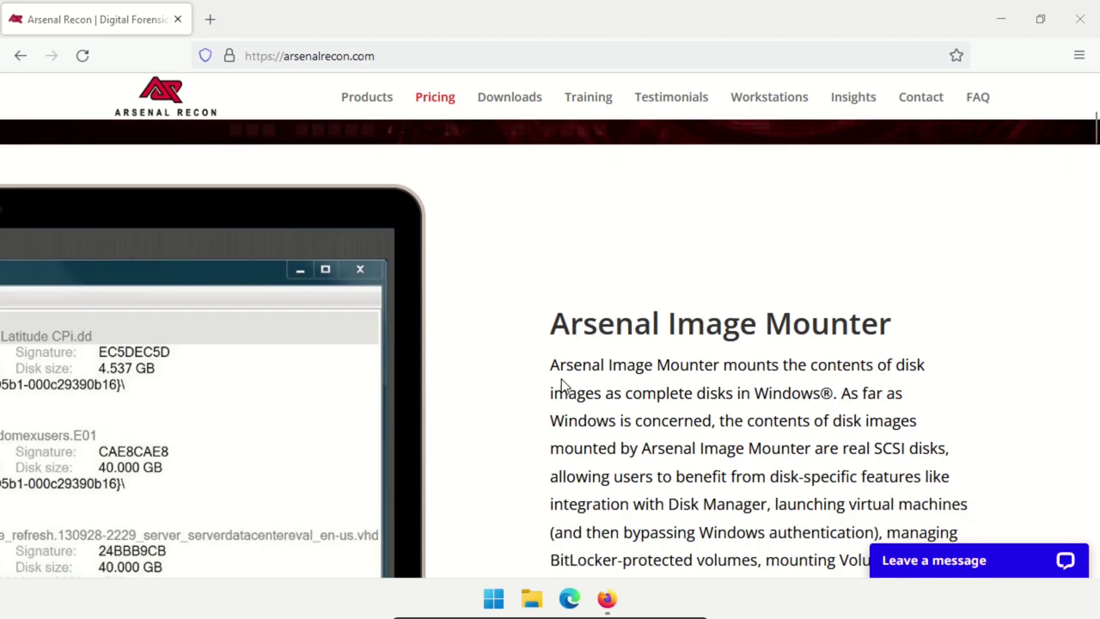
scroll(444, 326, down, 1)
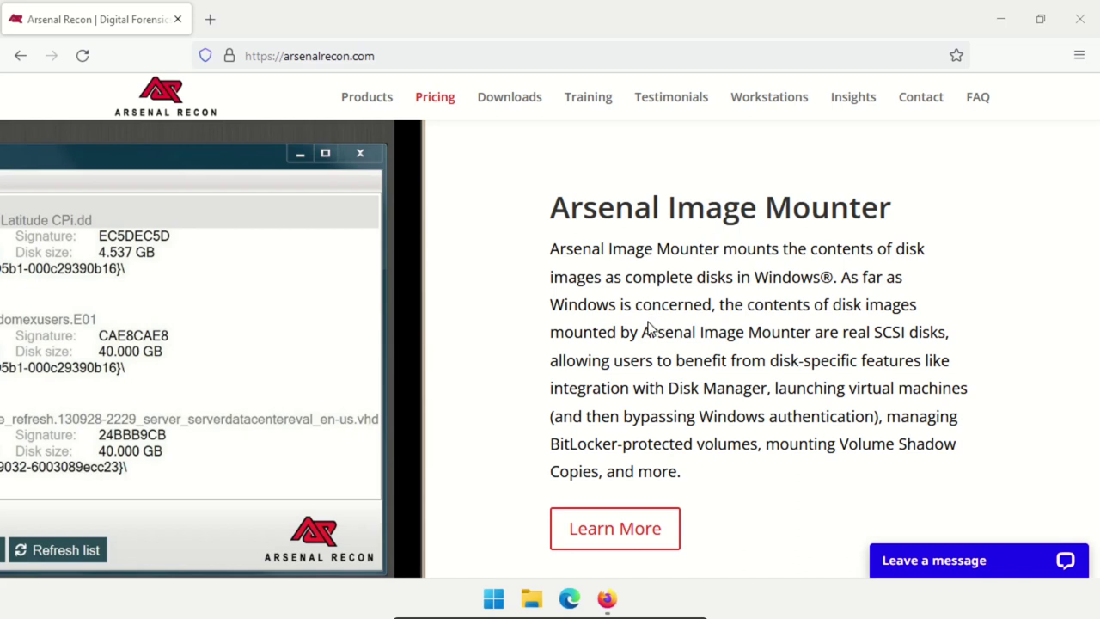
scroll(433, 335, up, 2)
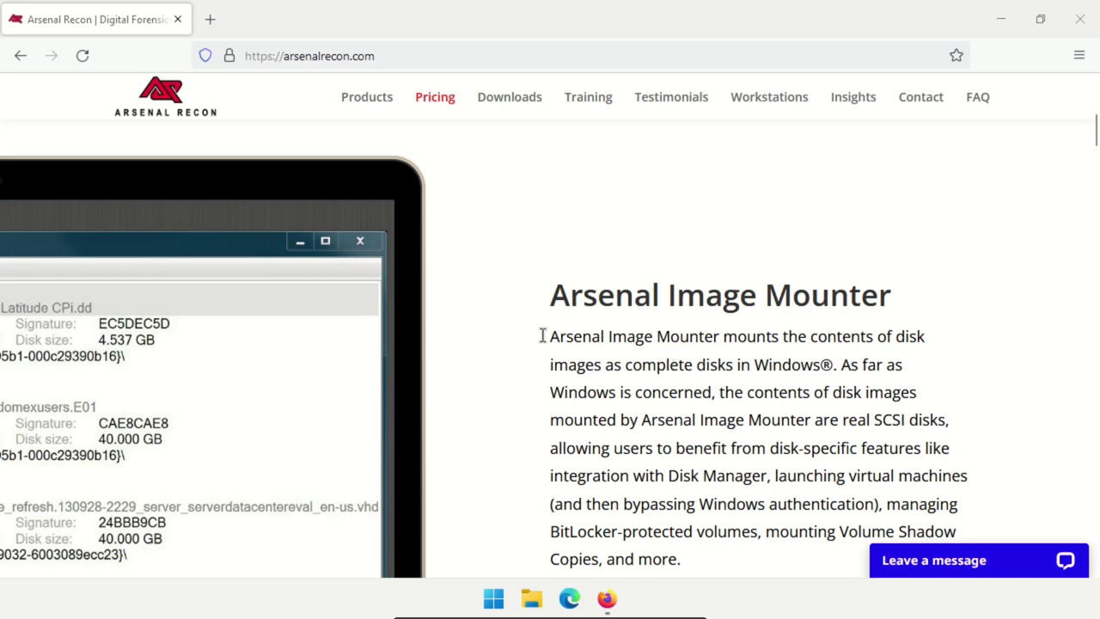
Go to the Downloads page and highlight the Arsenal Image Mounter v3.6.188 name and version
click(513, 96)
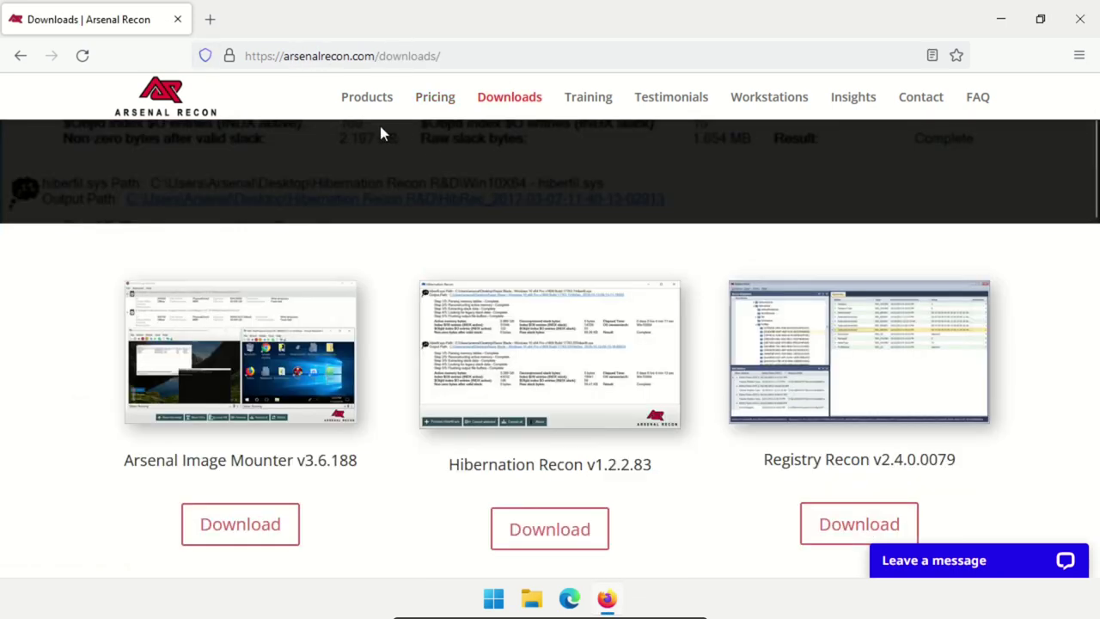
scroll(312, 238, down, 2)
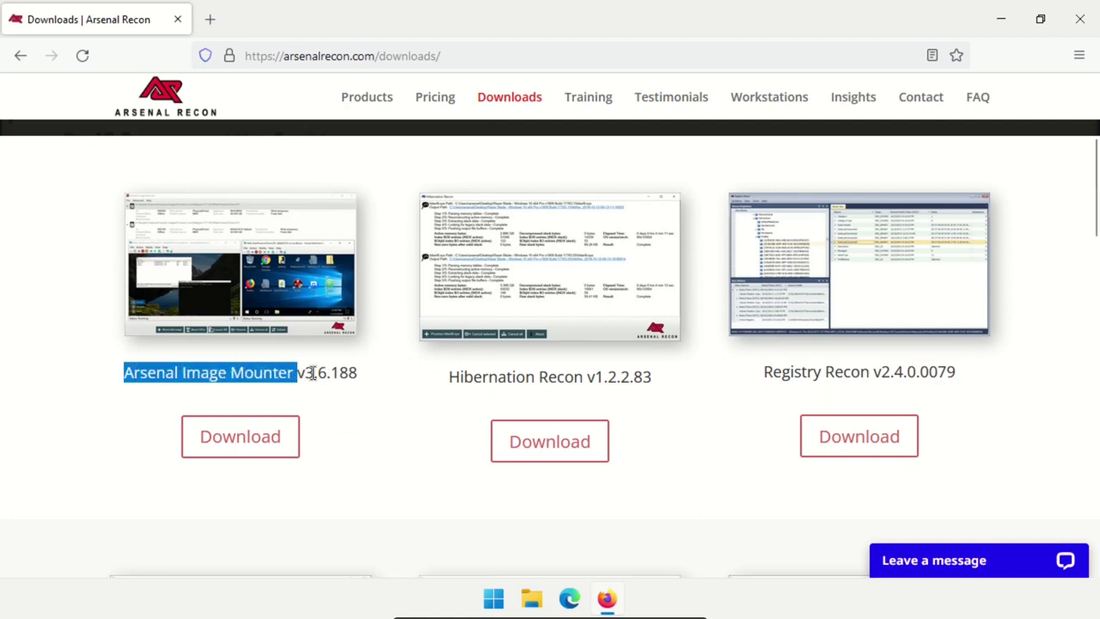
drag(123, 372, 327, 372)
click(306, 372)
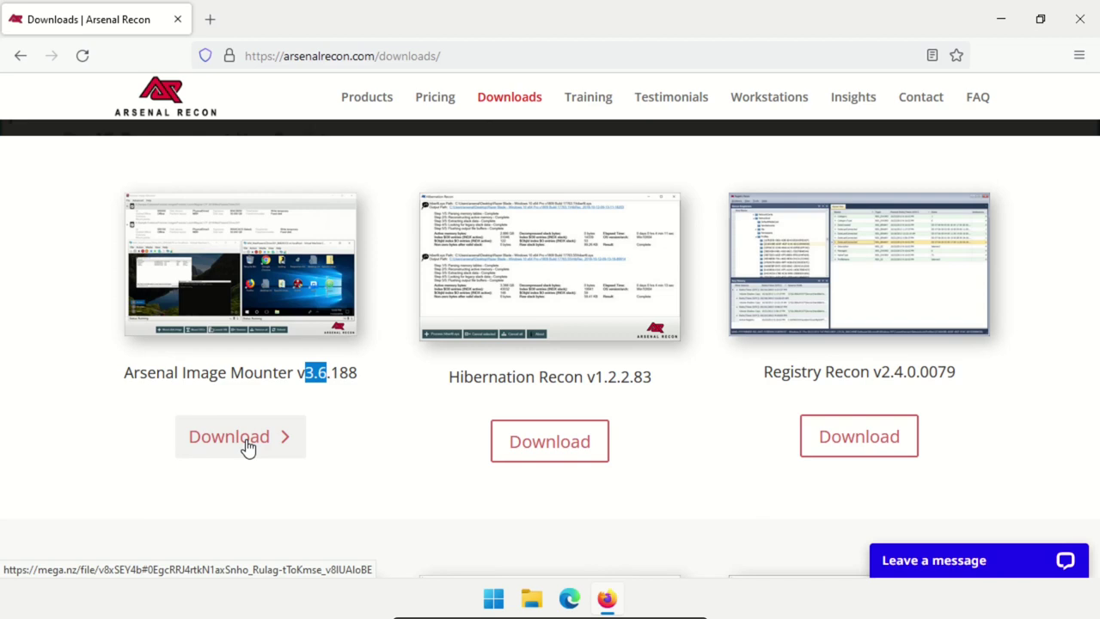
click(189, 351)
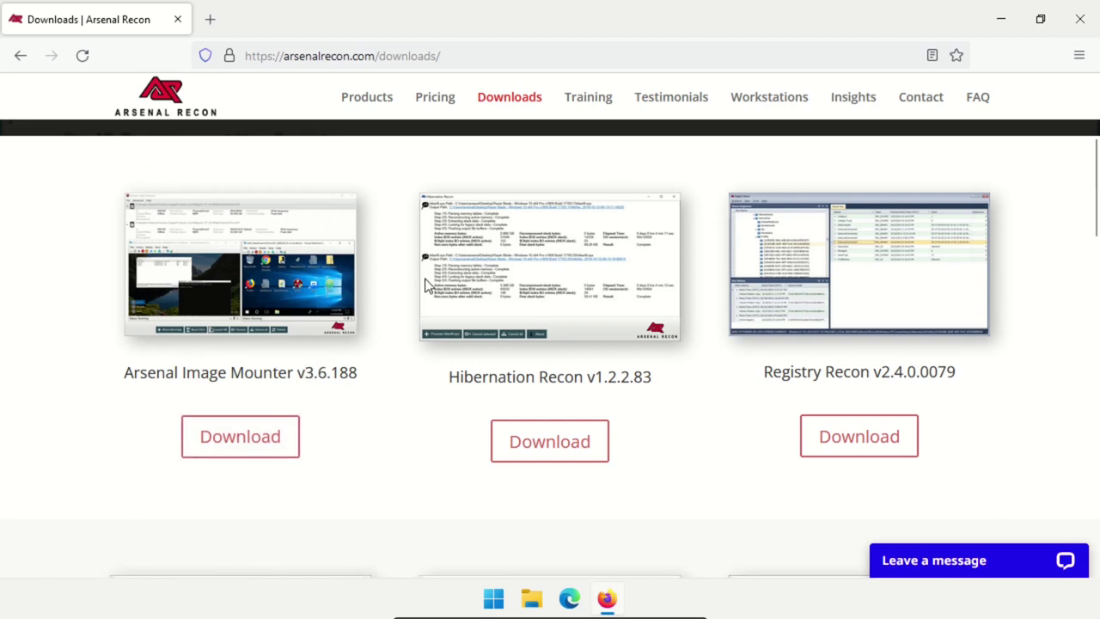
drag(124, 378, 296, 391)
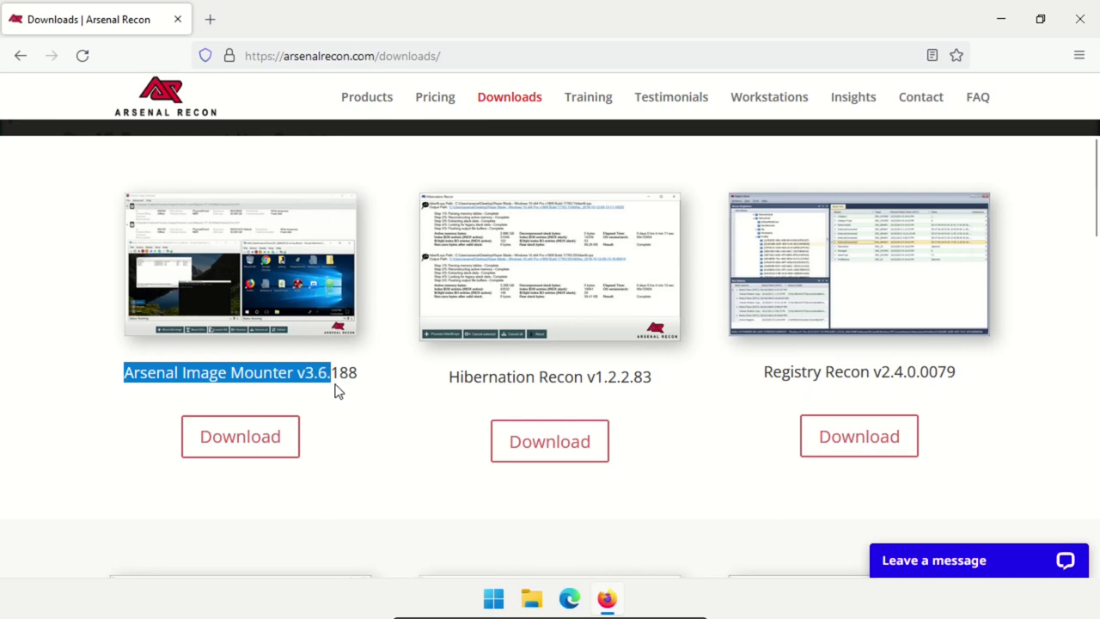
click(317, 372)
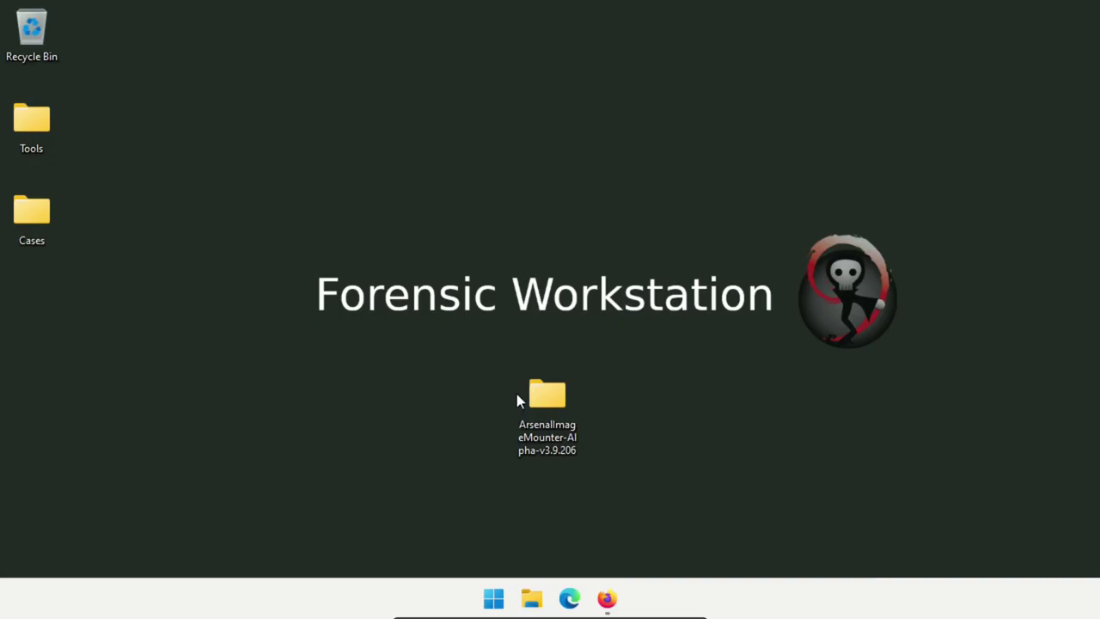
Launch ArsenalImageMounter.exe from the ArsenalImageMounter-Alpha-v3.9.206 desktop folder
double_click(536, 385)
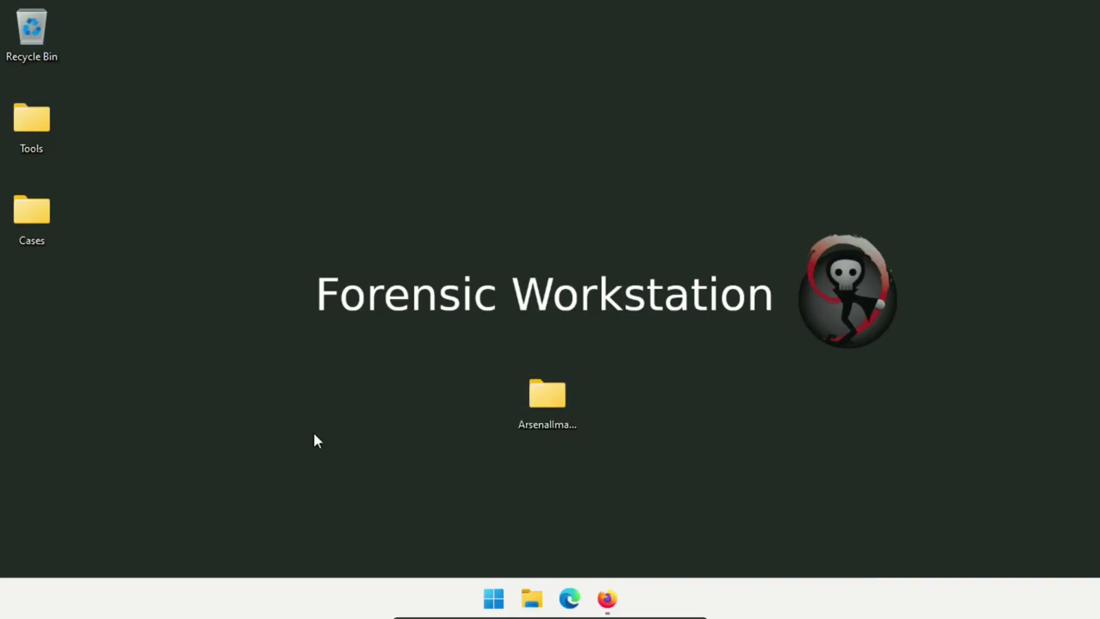
scroll(484, 280, down, 2)
scroll(484, 278, down, 3)
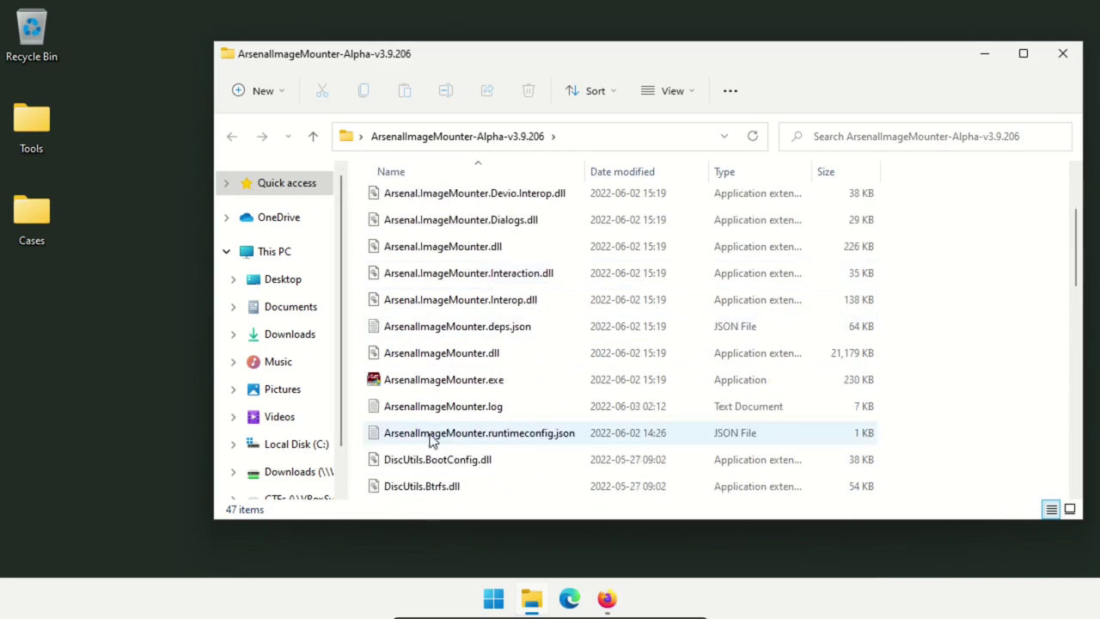
double_click(433, 383)
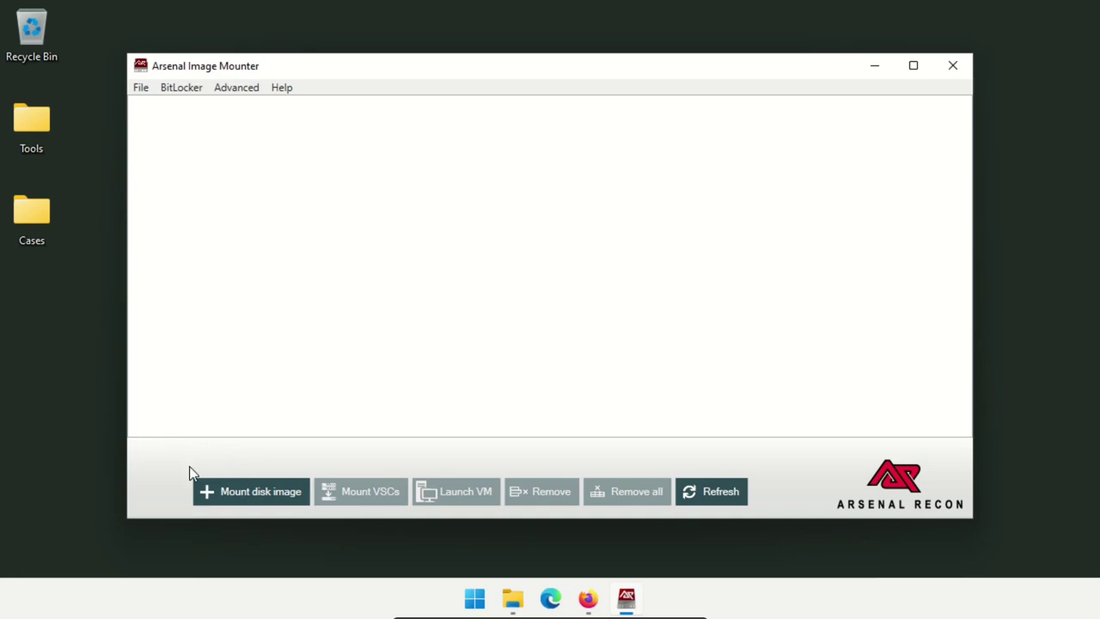
Pick Disk001.E01 from the 14257525-E001-SDA folder as the disk image to mount
click(255, 496)
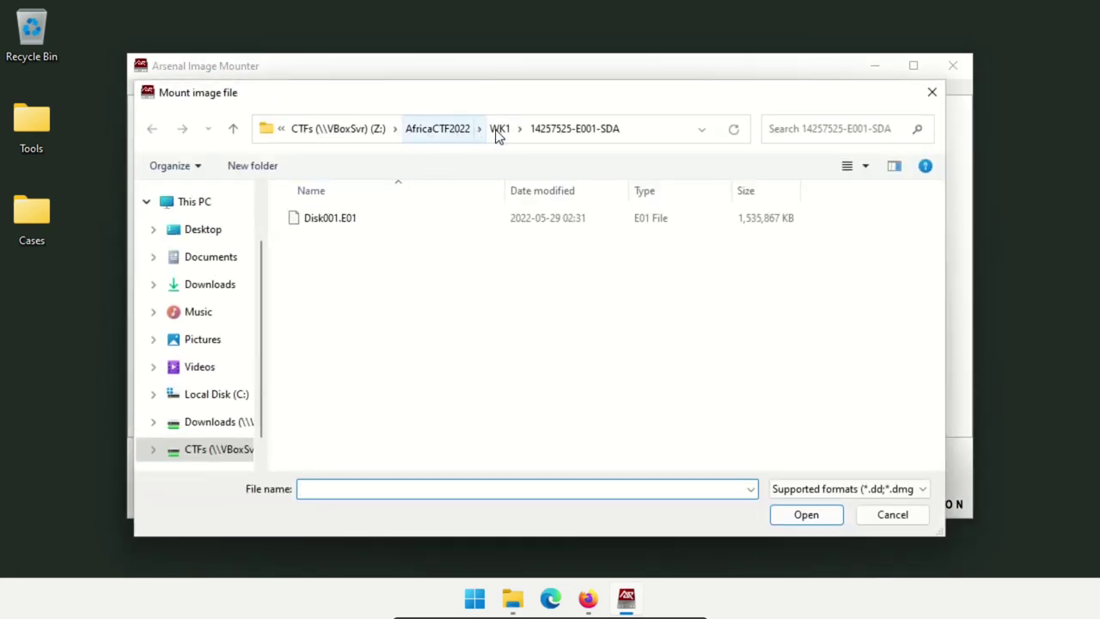
click(329, 221)
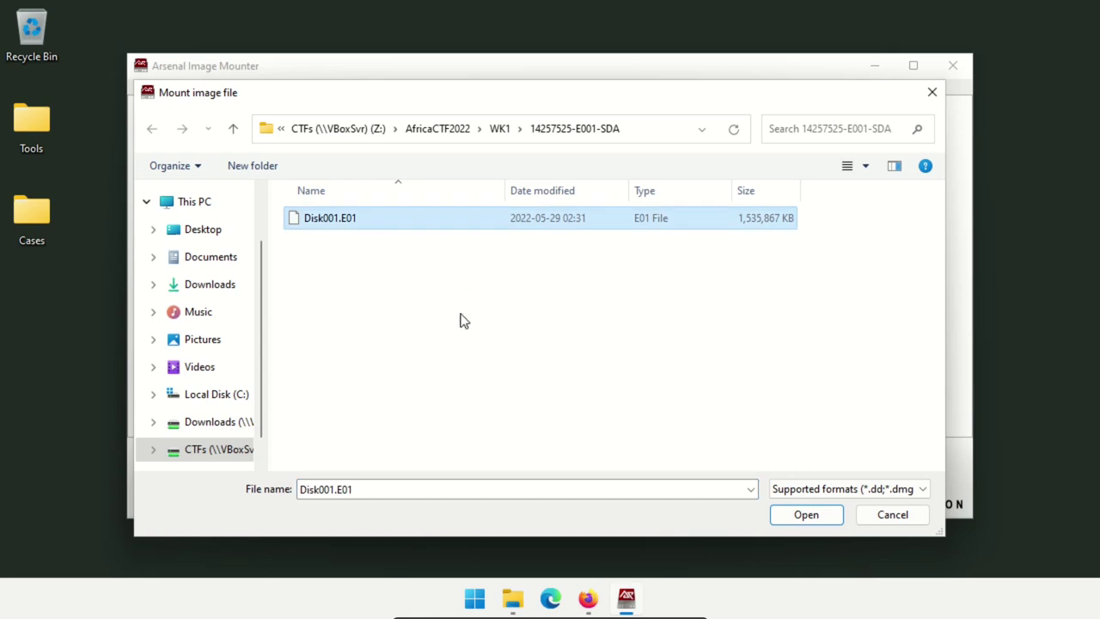
click(791, 515)
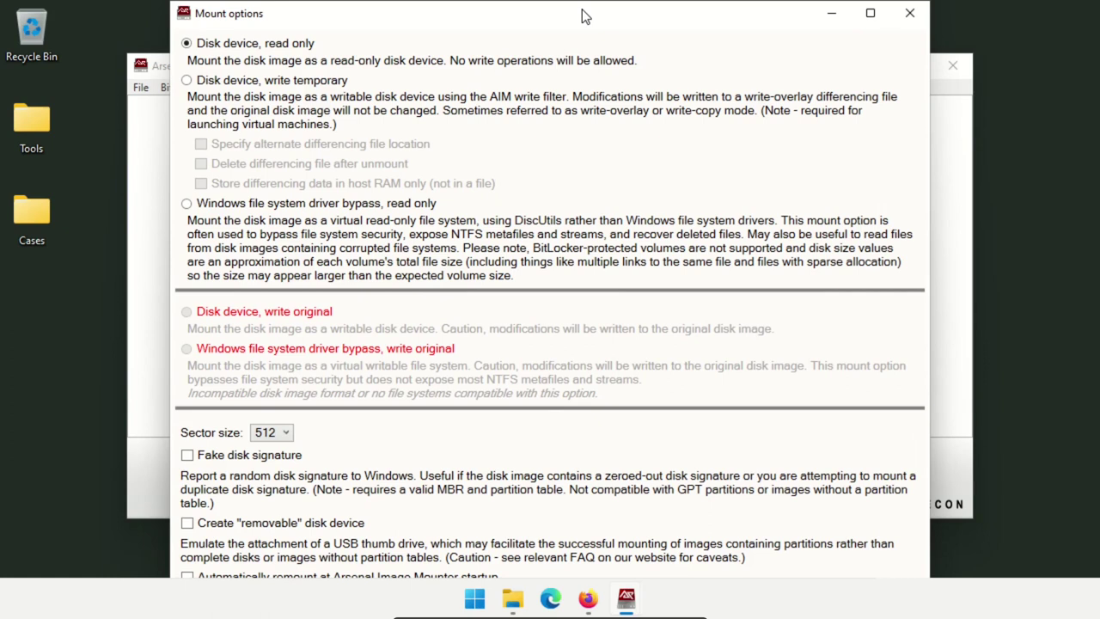
Mount Disk001.E01 with 'Windows file system driver bypass, read only', giving mount point E:
mouse_move(585, 16)
mouse_down()
mouse_move(587, 7)
mouse_move(583, 23)
mouse_up()
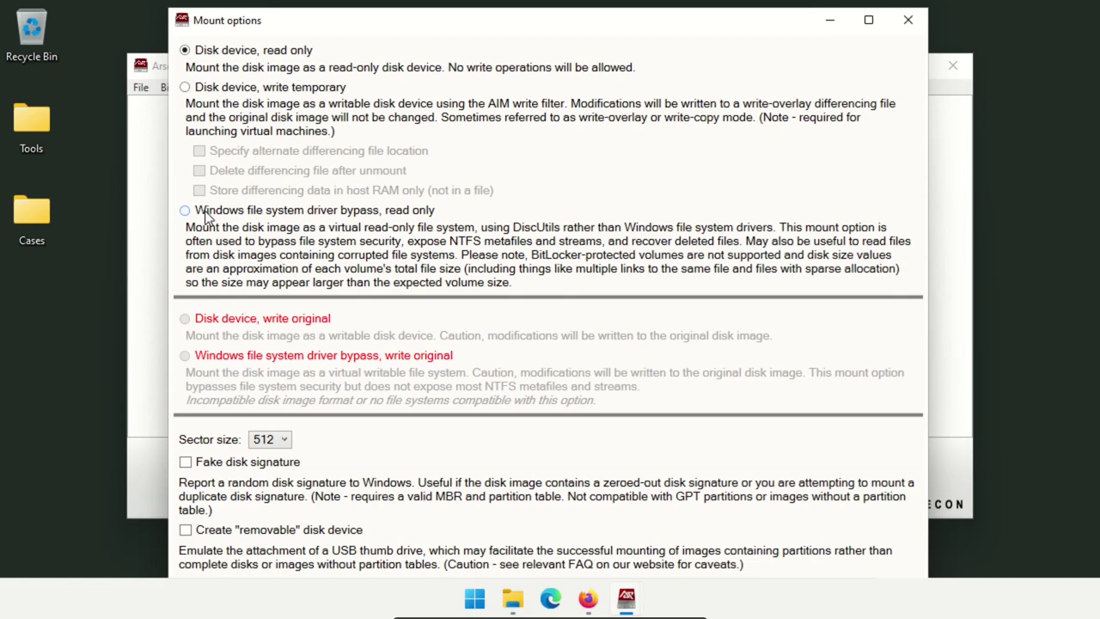
click(416, 217)
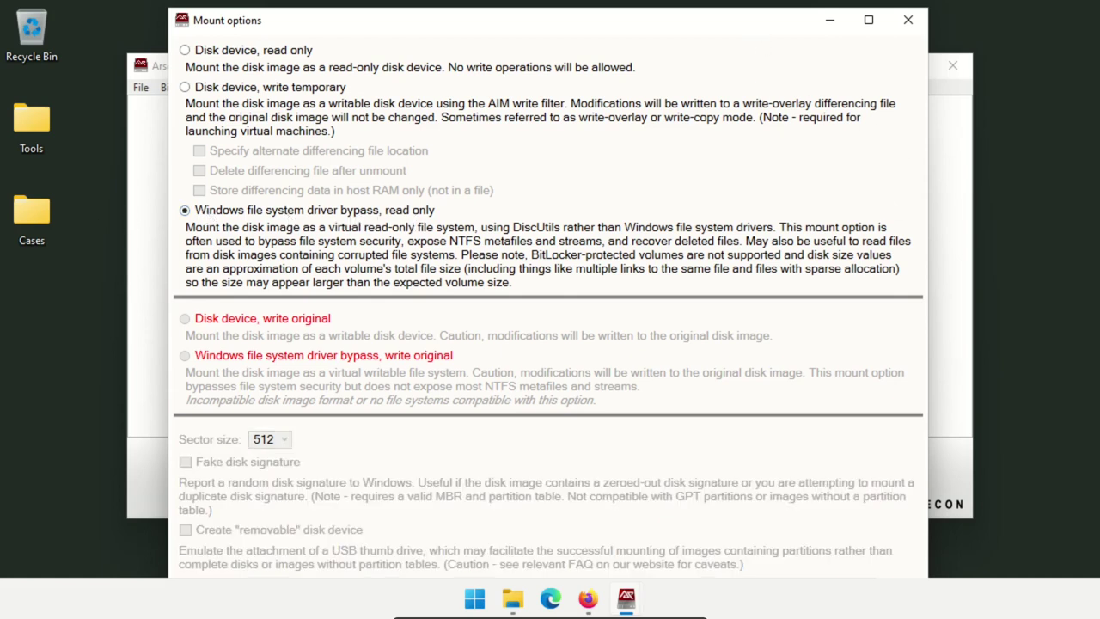
mouse_move(760, 27)
mouse_down()
mouse_move(756, 42)
mouse_move(756, 2)
mouse_up()
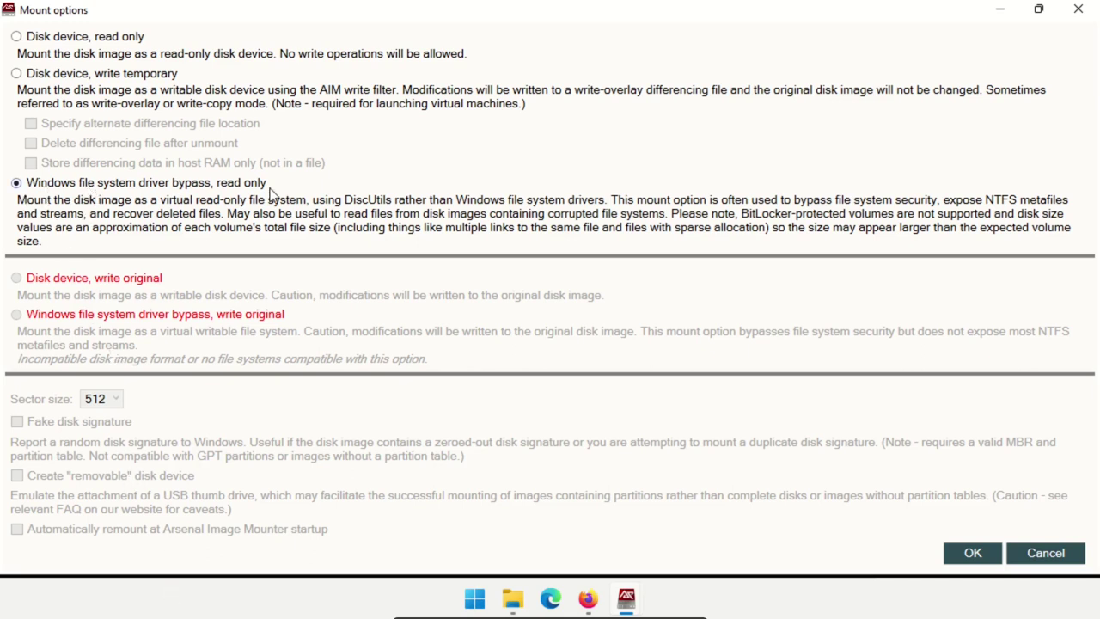
click(978, 555)
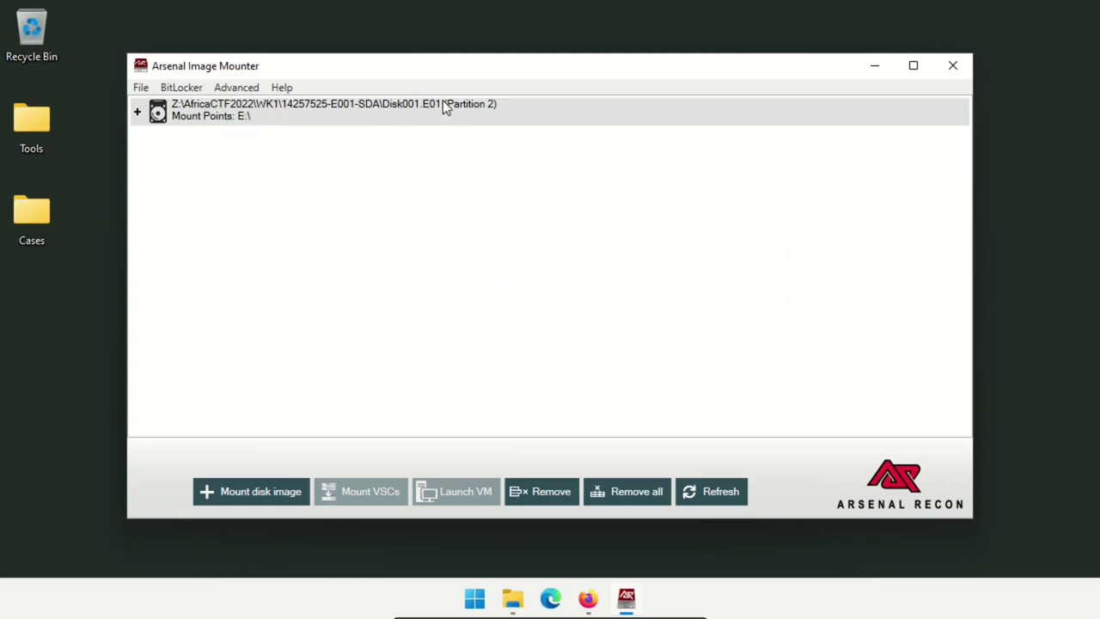
Expand Disk001.E01's details (read-only, removable, 18.094 GB) and bring up File Explorer
click(137, 113)
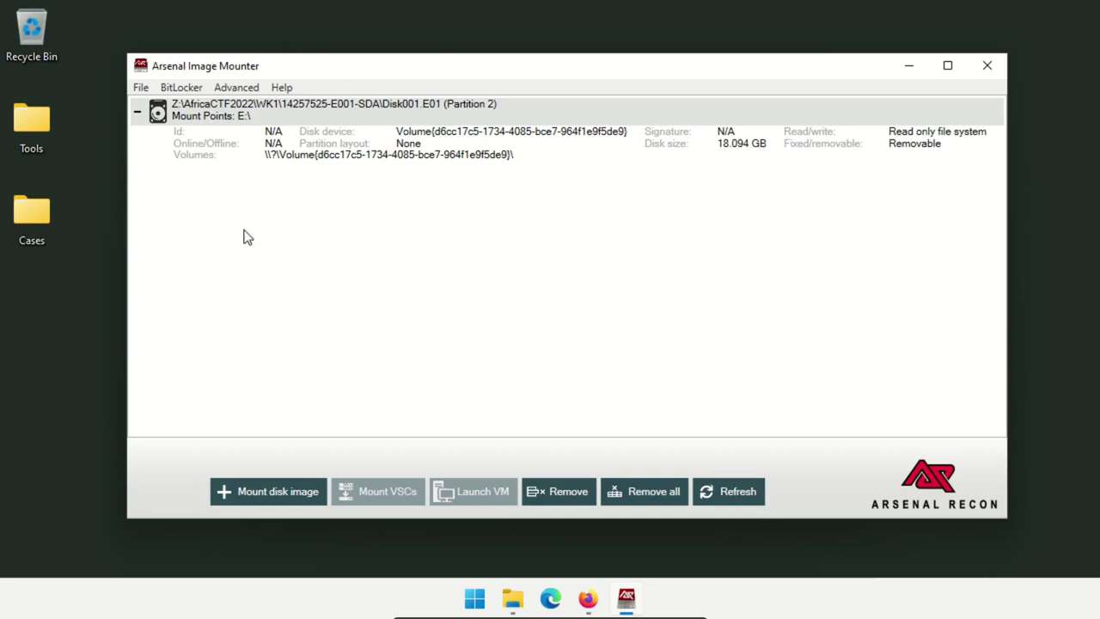
click(512, 598)
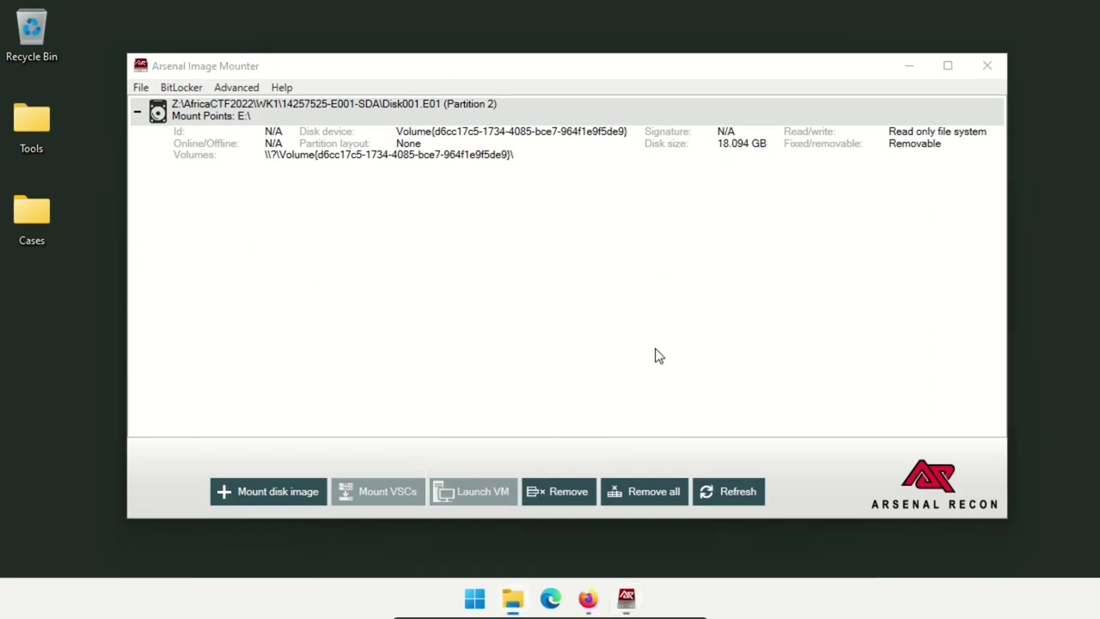
Browse NO NAME (E:) into its home folder showing bighero, then return to Arsenal Image Mounter
scroll(301, 271, down, 2)
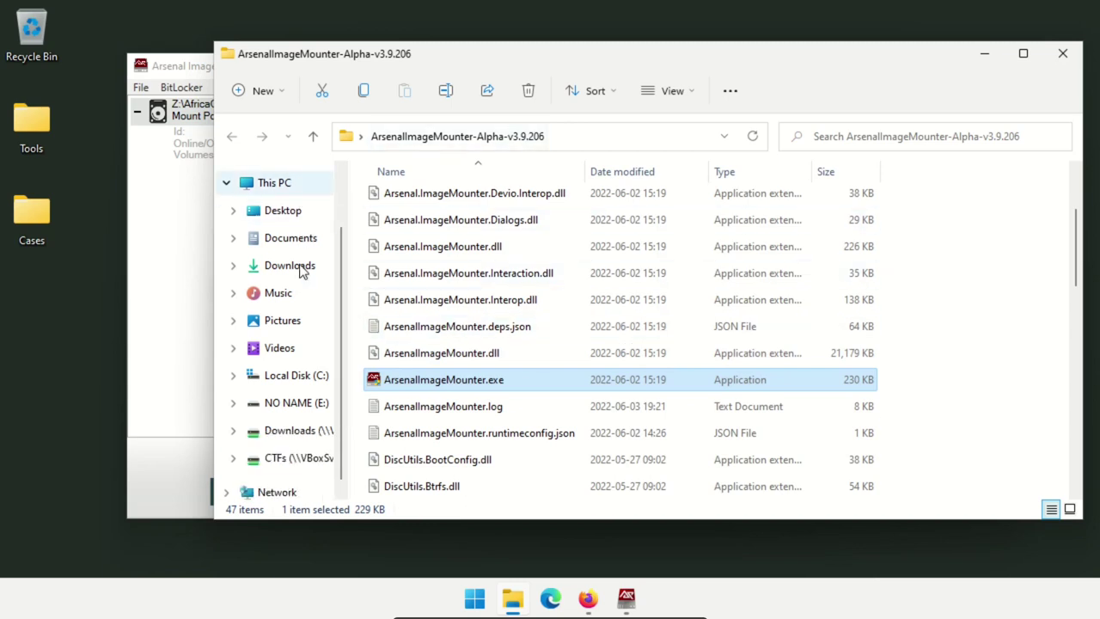
click(288, 404)
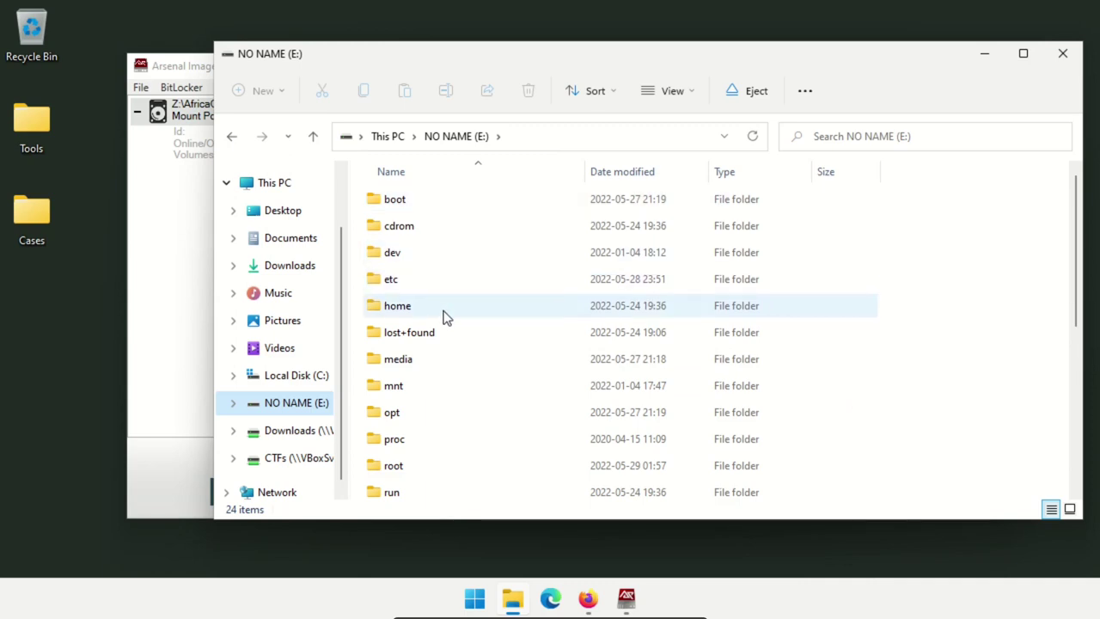
click(397, 310)
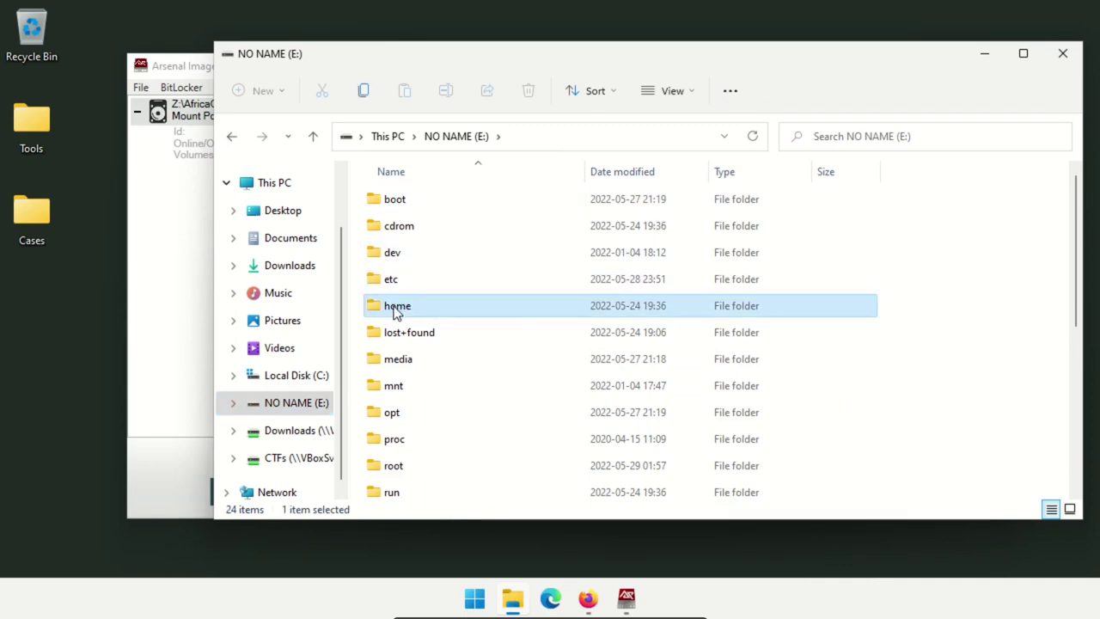
double_click(398, 307)
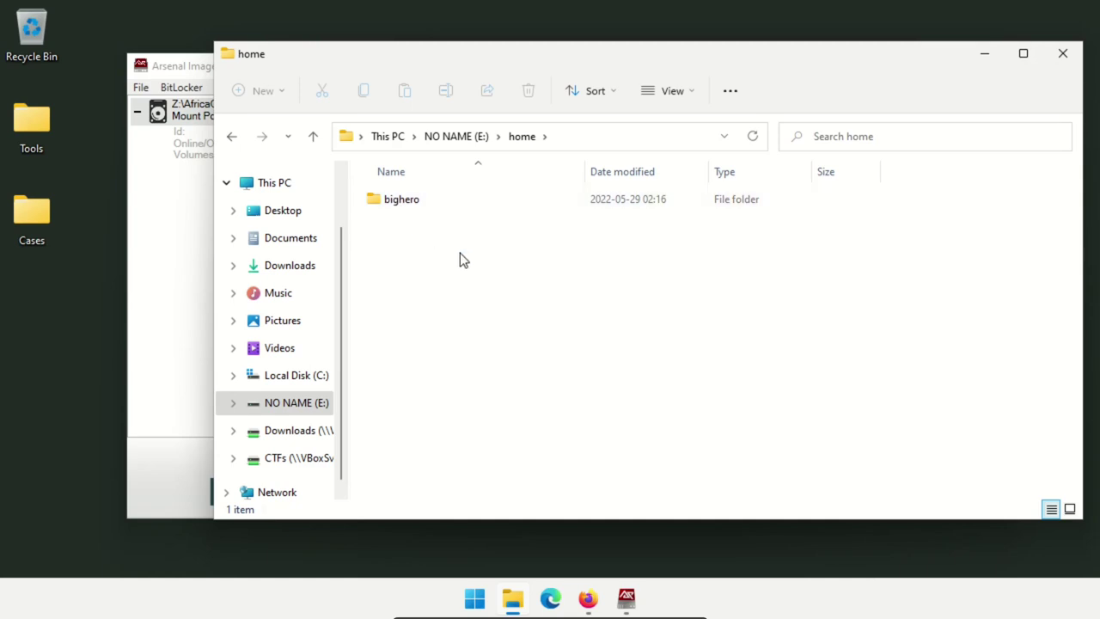
click(625, 596)
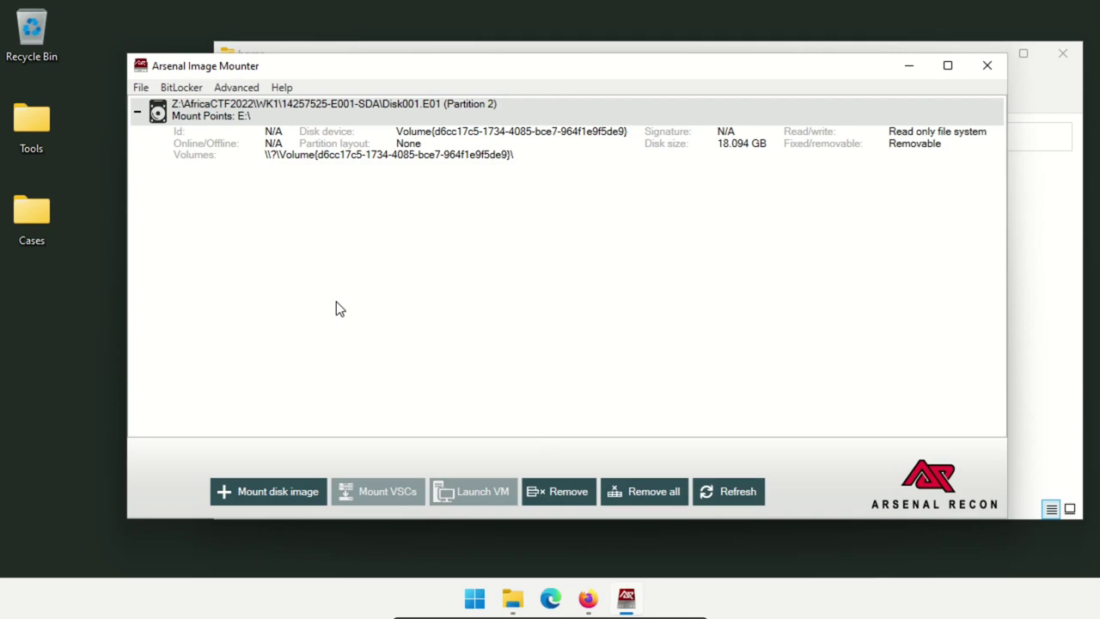
Bring the E: home folder Explorer window forward and close it
drag(781, 83, 760, 115)
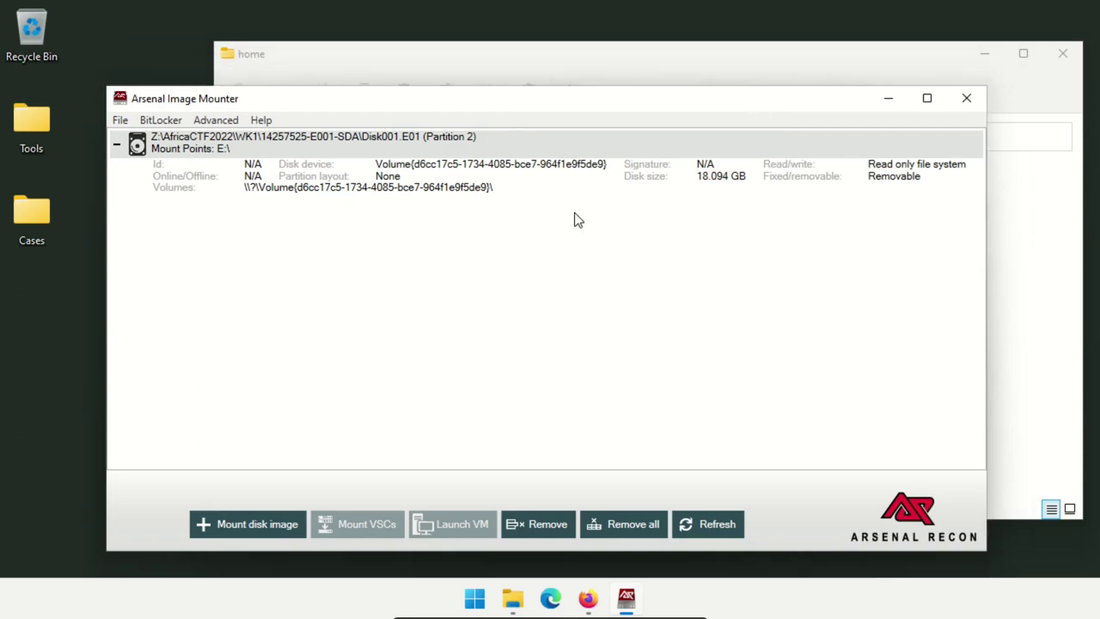
click(678, 63)
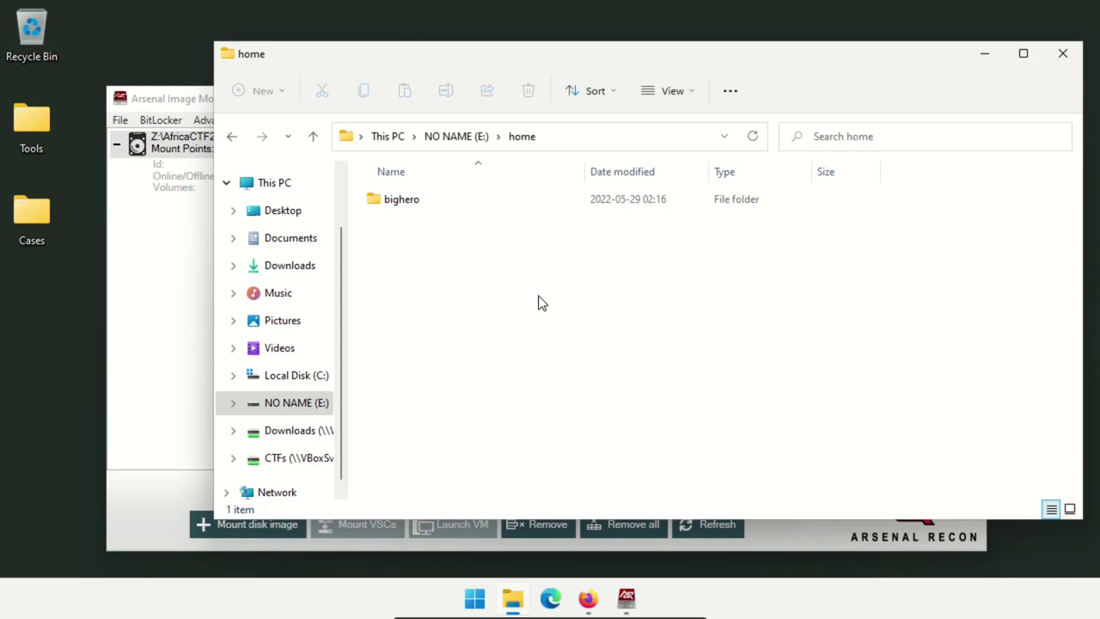
click(1062, 53)
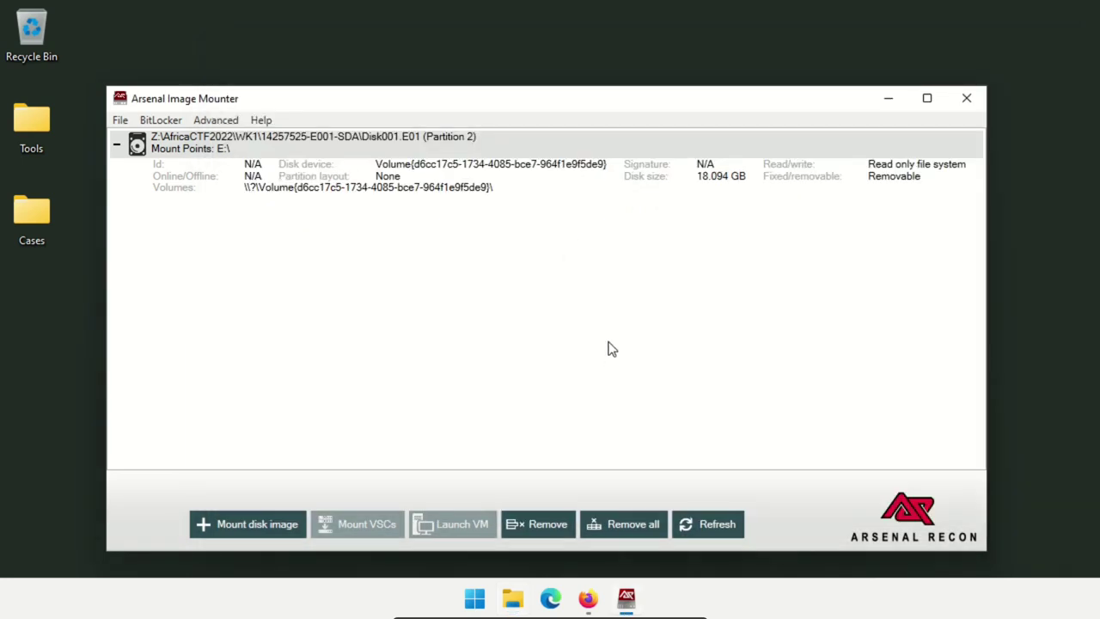